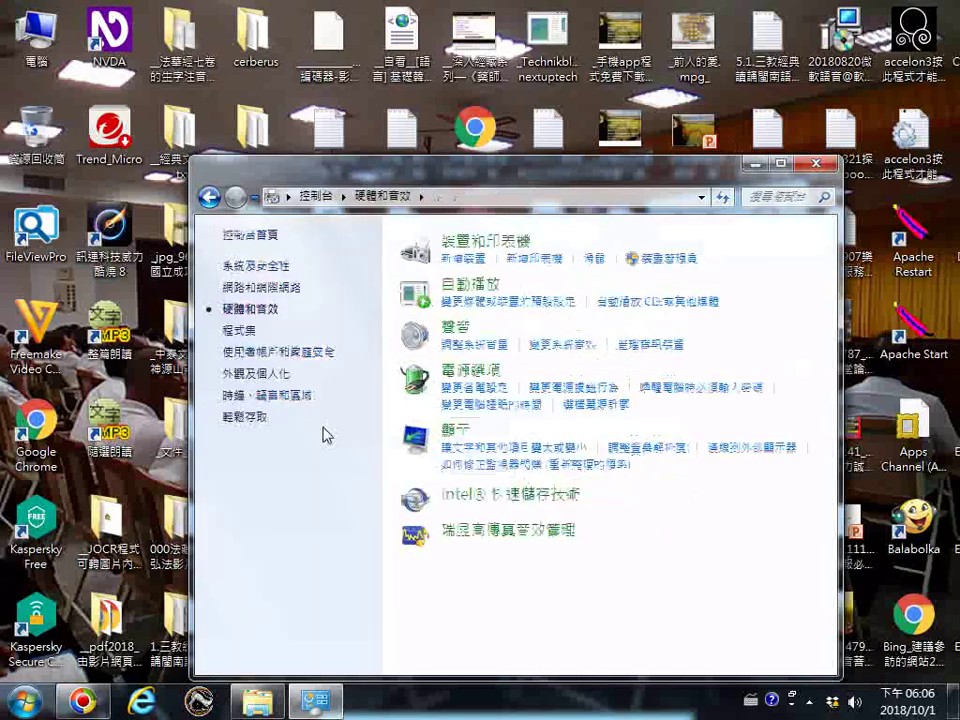
# Set the Balanced (平衡) power plan to turn off the display and sleep the computer after 1 hour (1 小時), and save the changes
pyautogui.click(781, 164)
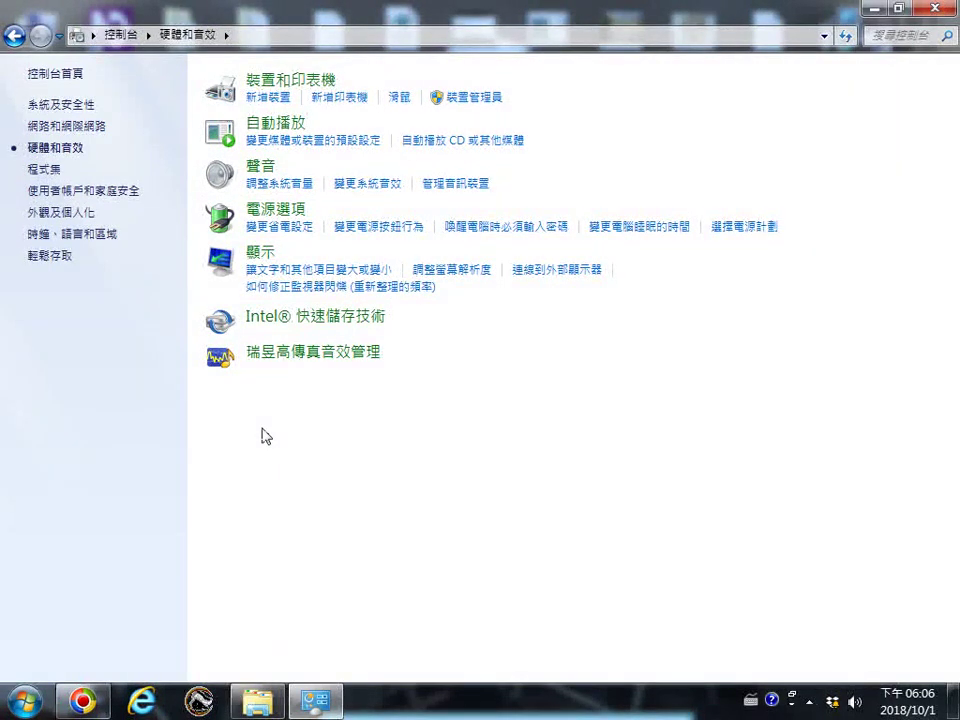
pyautogui.click(653, 228)
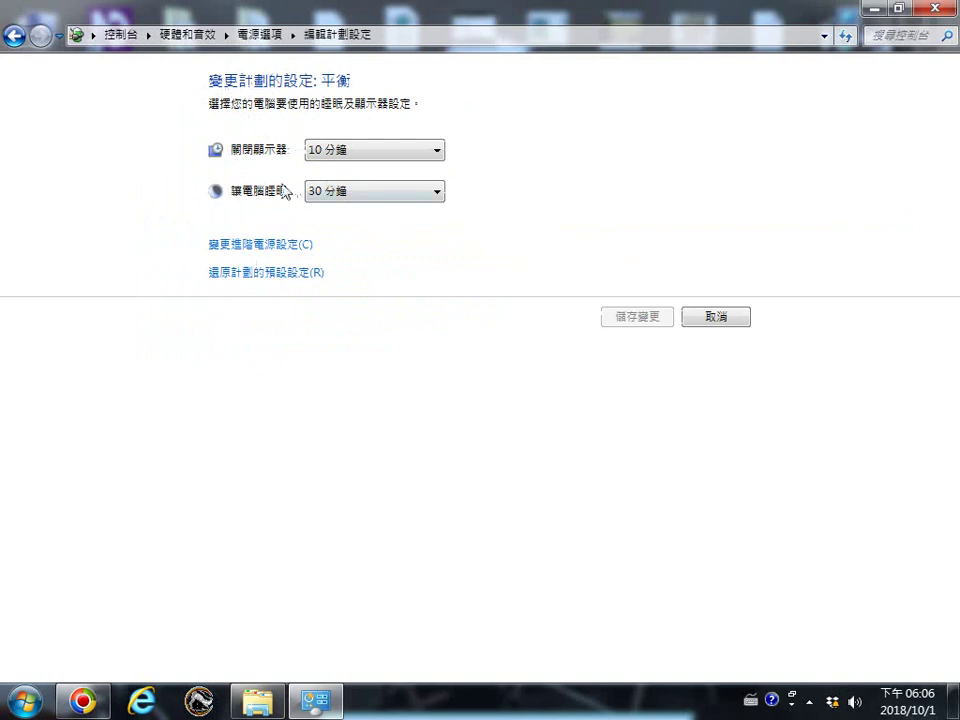
pyautogui.click(437, 152)
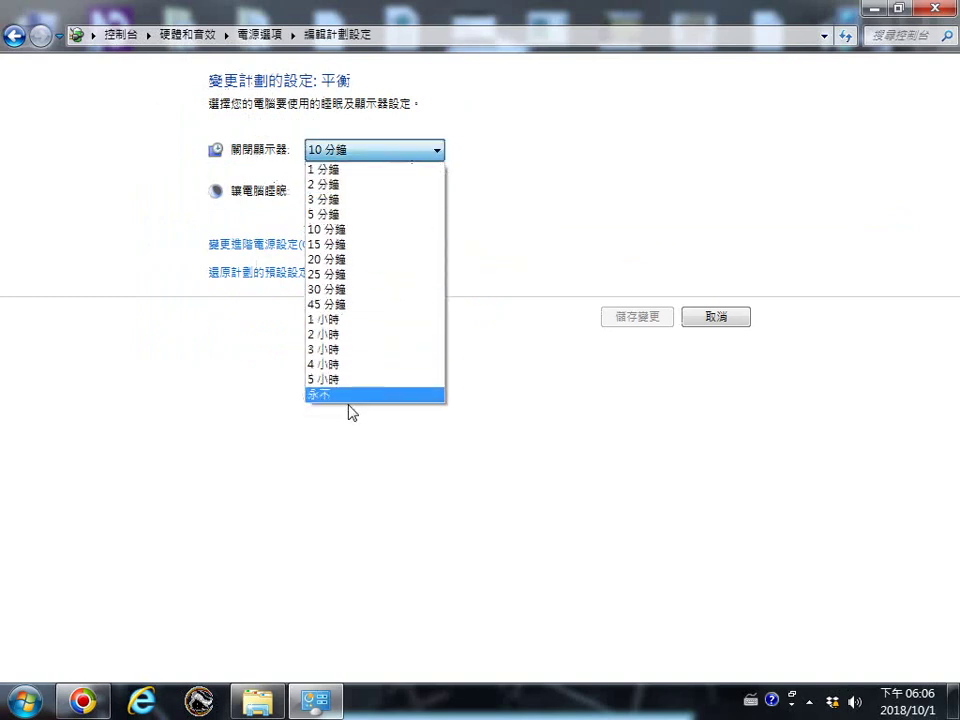
pyautogui.click(330, 320)
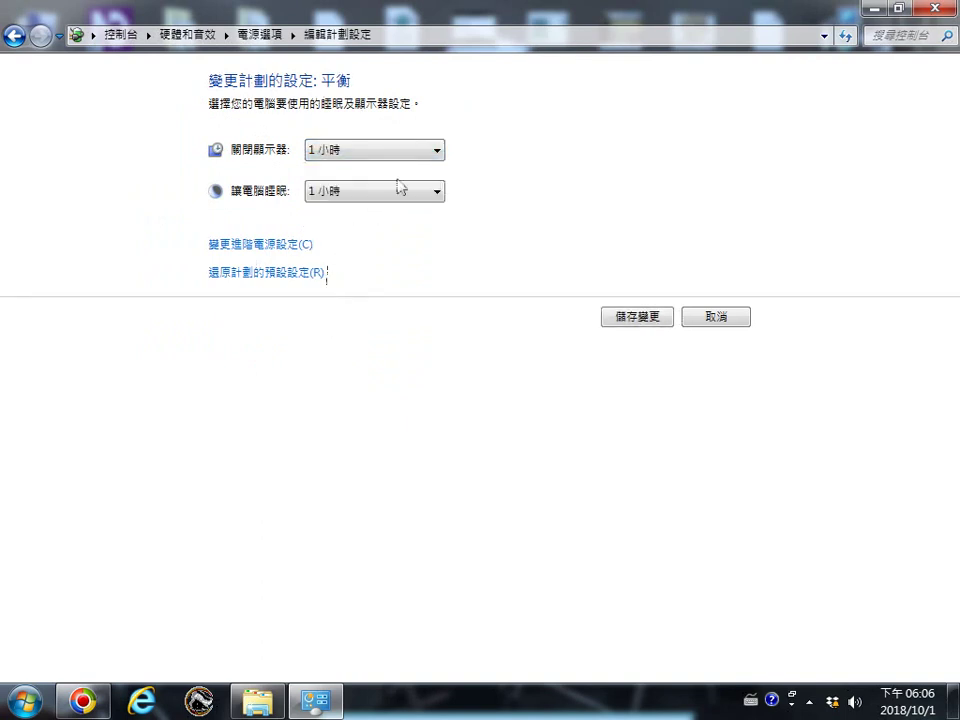
pyautogui.click(434, 199)
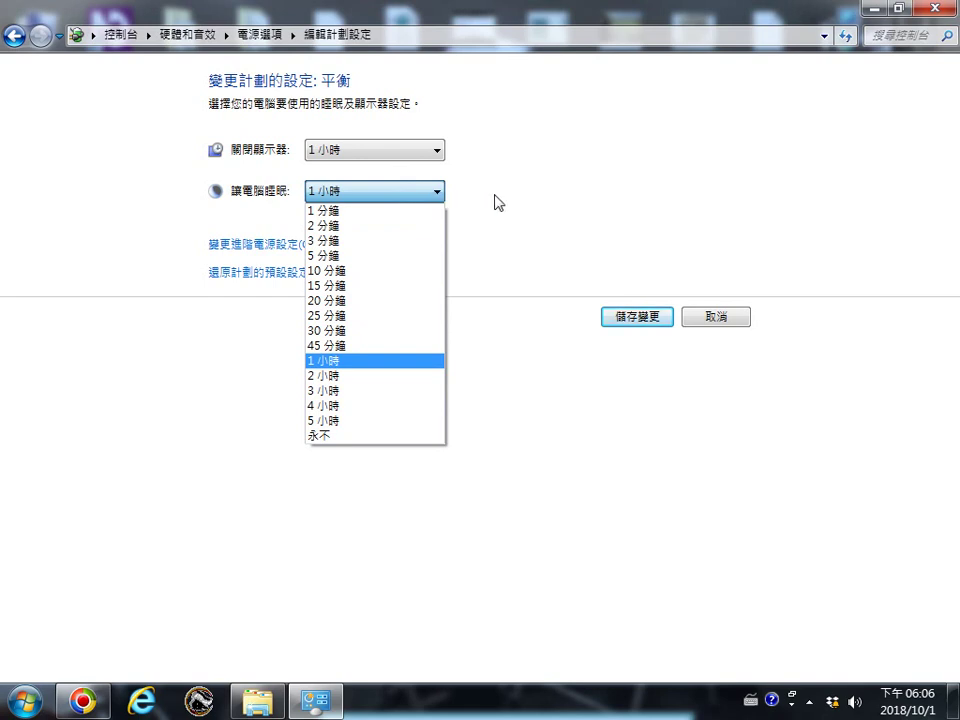
pyautogui.click(533, 199)
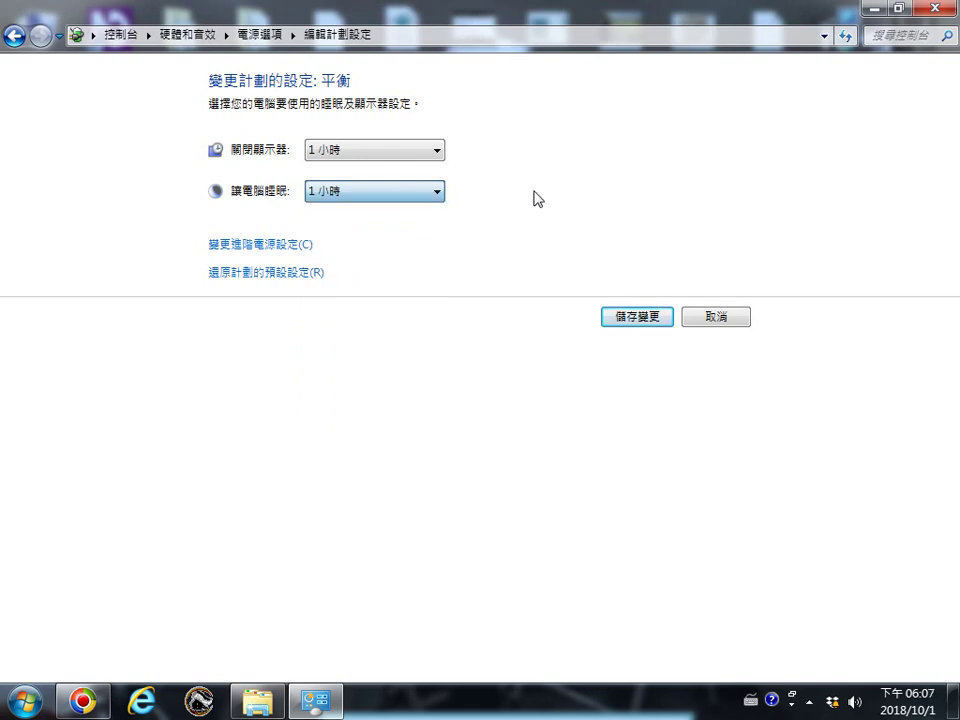
pyautogui.click(654, 321)
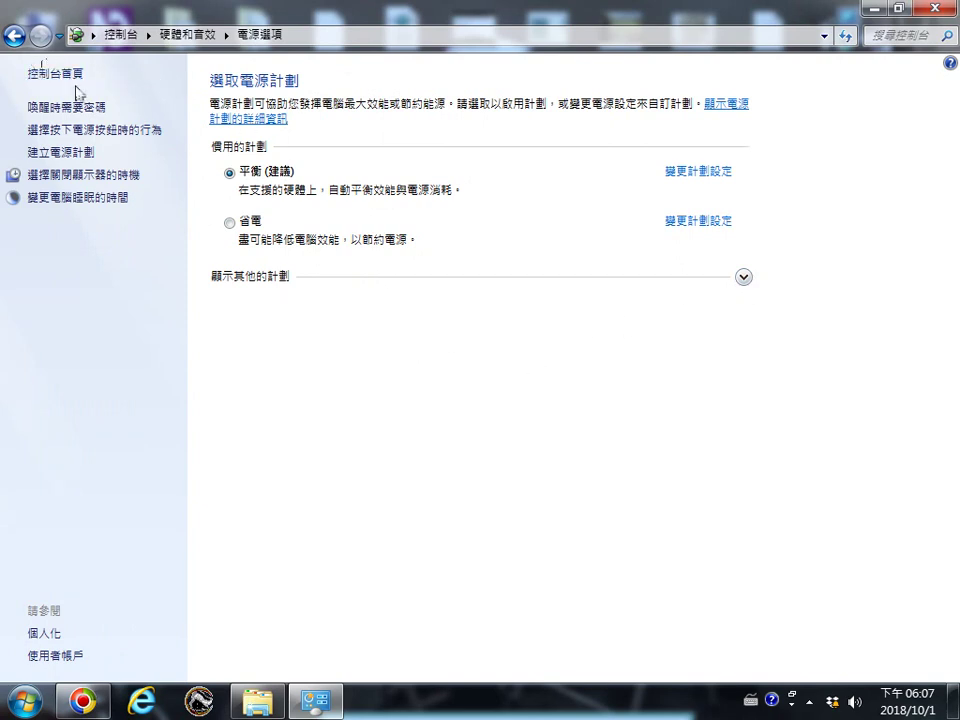
# Return to Hardware and Sound (硬體和音效) and review the available screen resolutions (解析度)
pyautogui.click(13, 37)
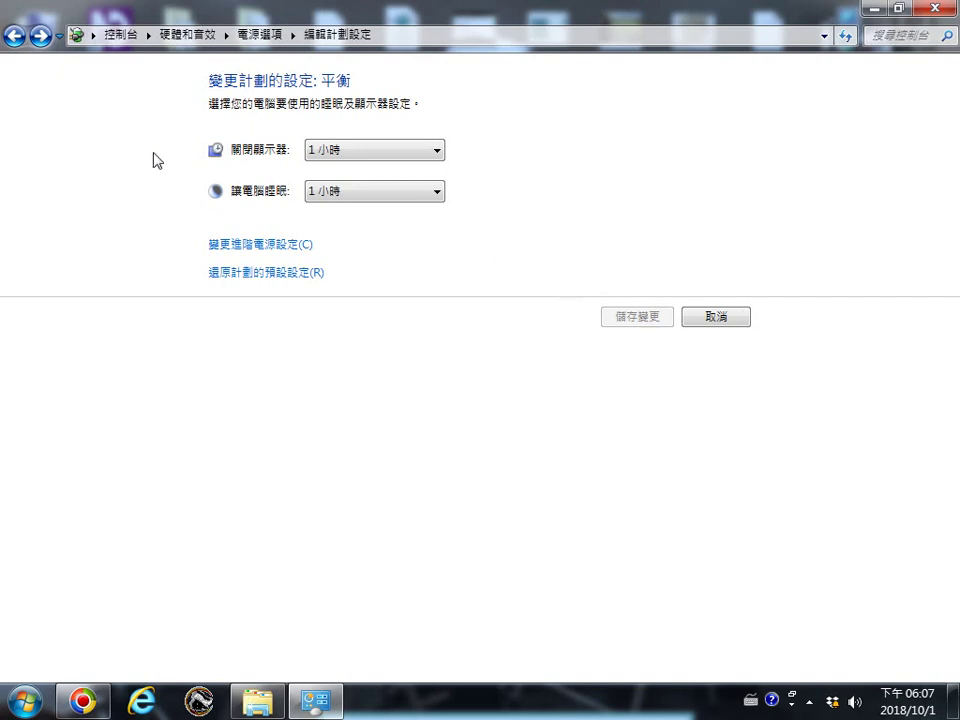
pyautogui.click(13, 37)
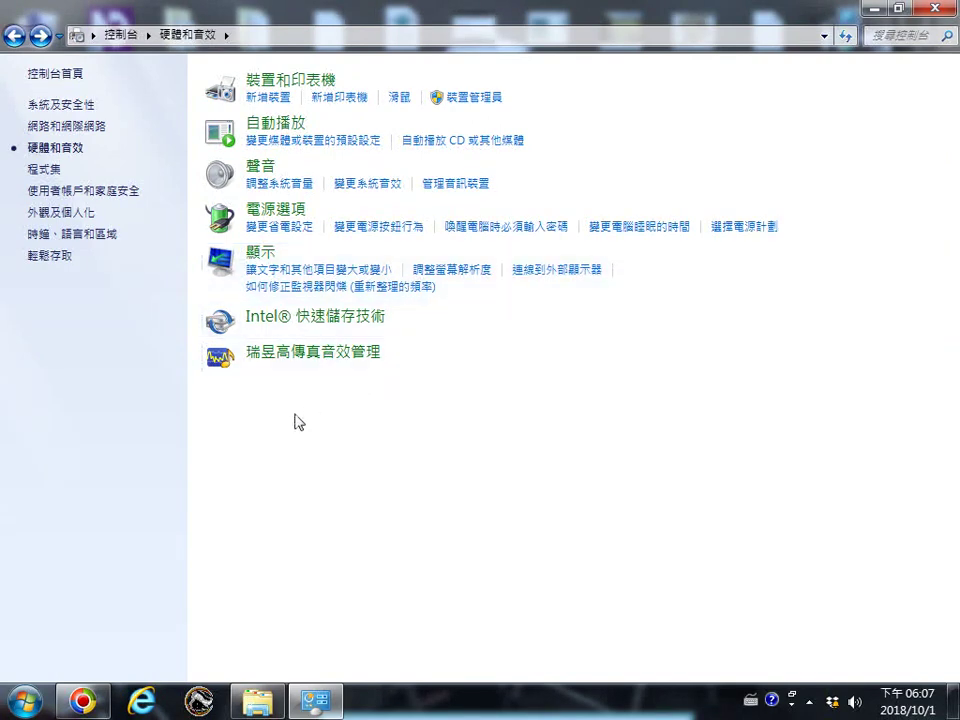
pyautogui.click(452, 278)
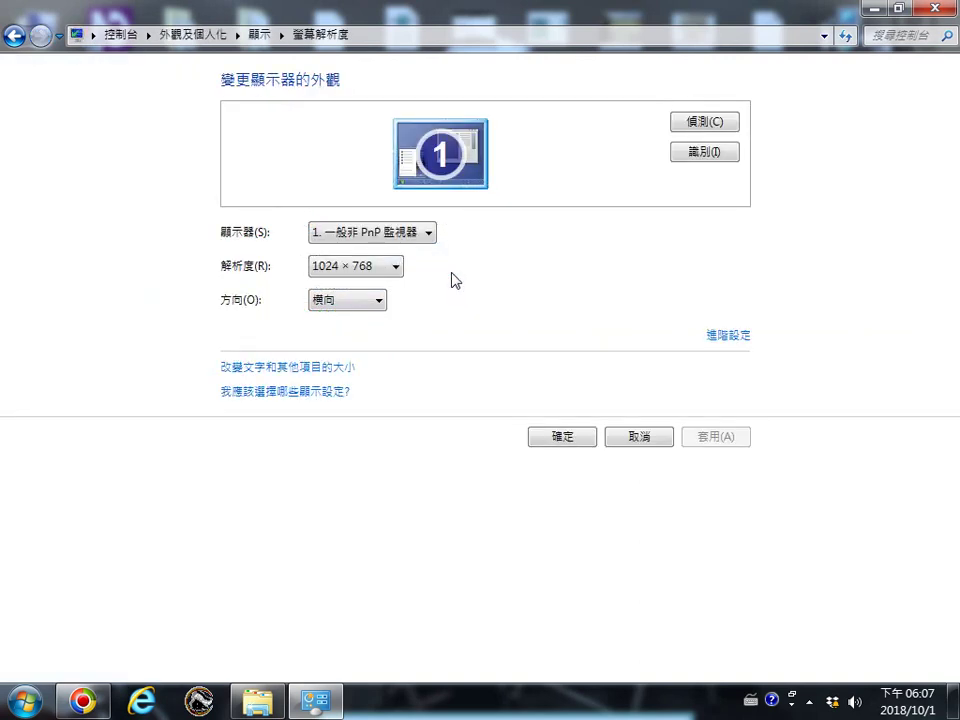
pyautogui.click(401, 277)
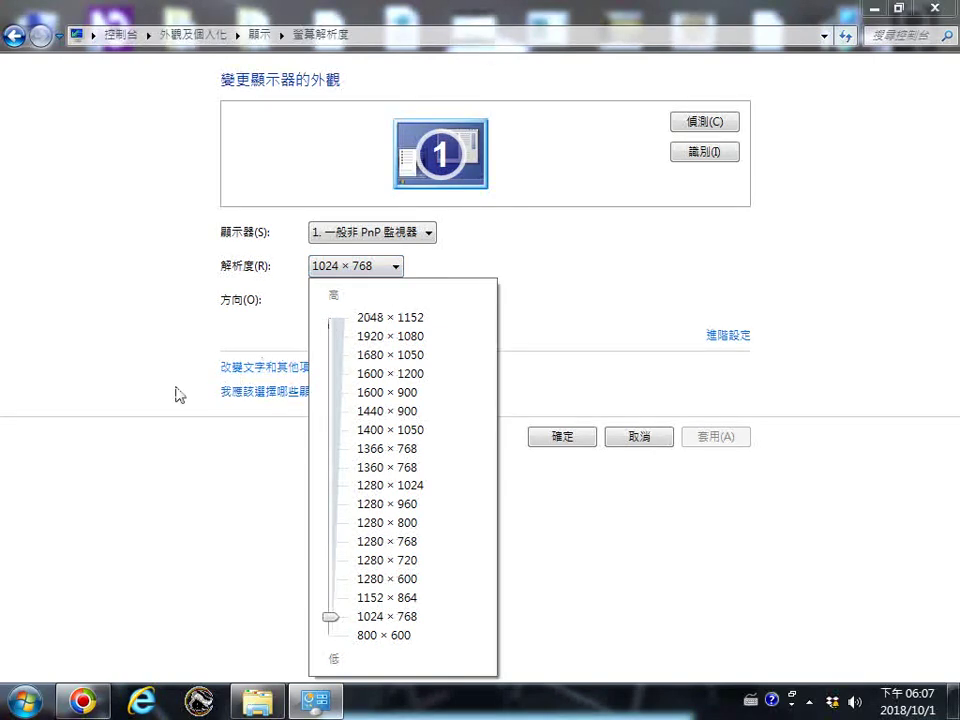
pyautogui.click(116, 504)
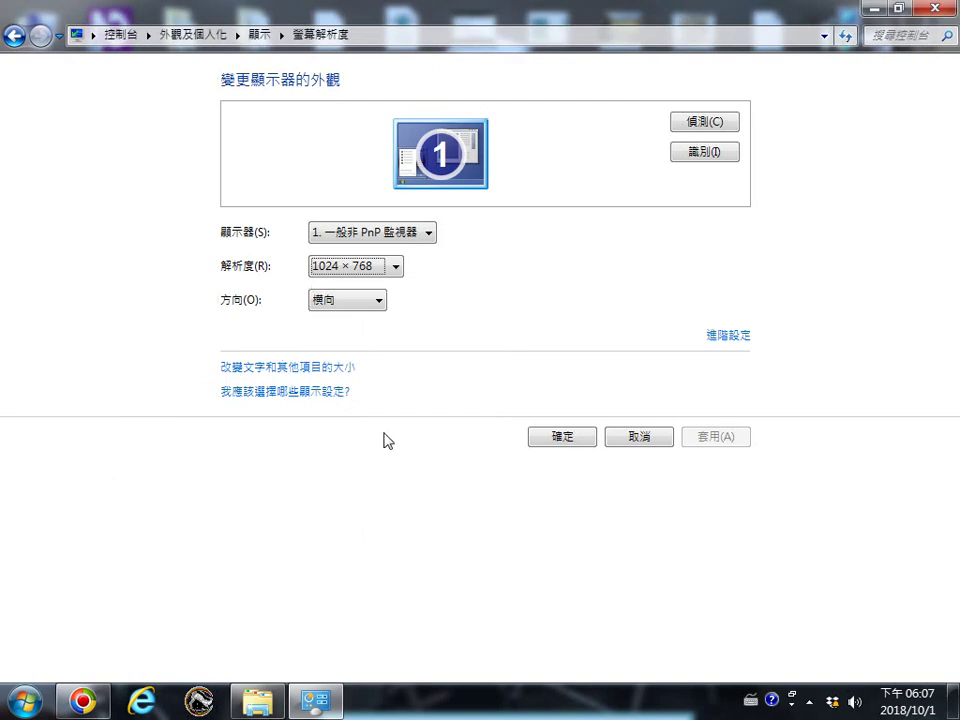
pyautogui.click(14, 37)
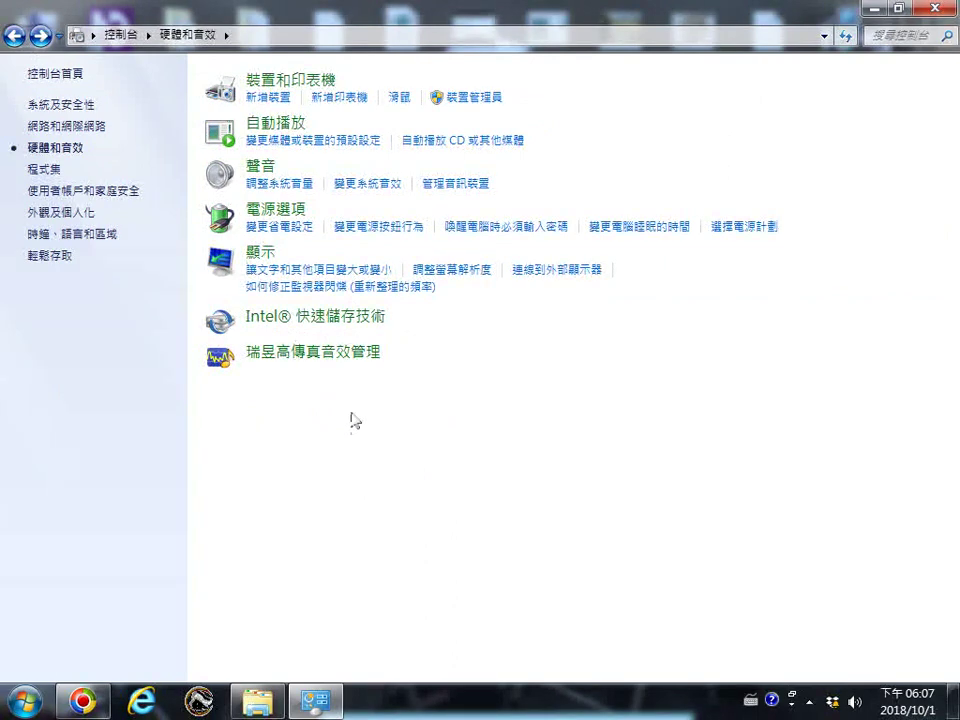
# Preview the medium 125% text size for screen items, reselect the small 100% default, and return to Hardware and Sound
pyautogui.click(318, 270)
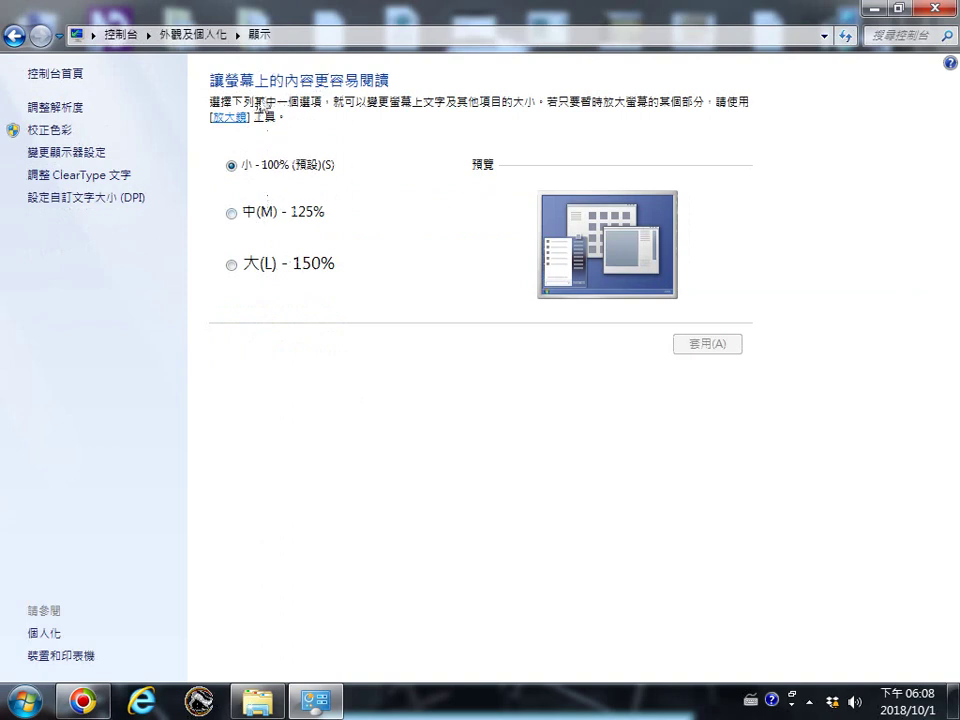
pyautogui.click(232, 214)
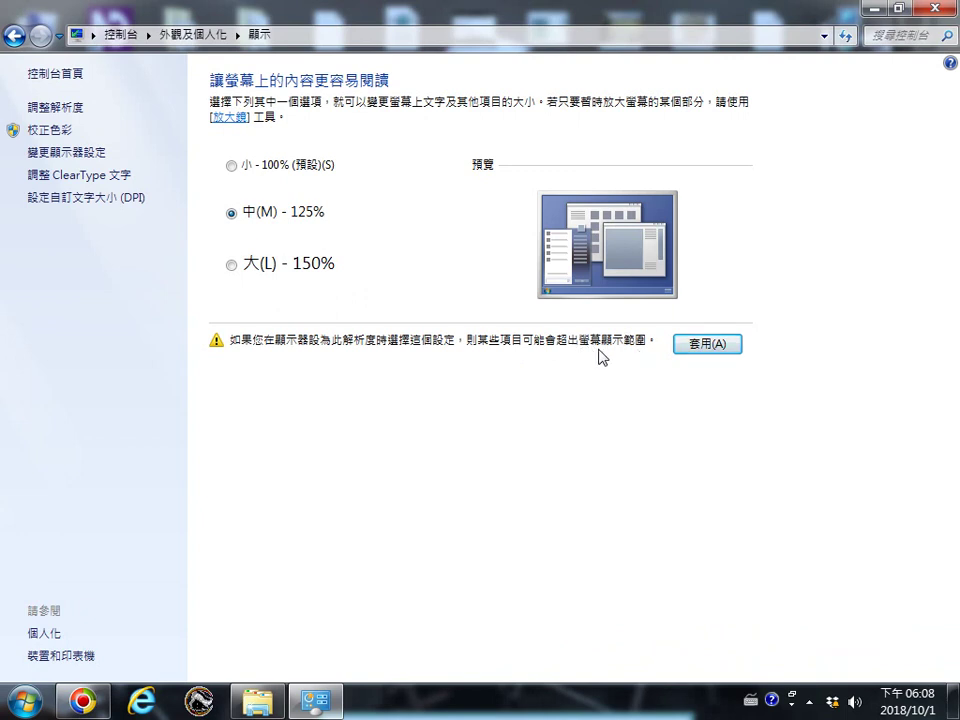
pyautogui.click(232, 168)
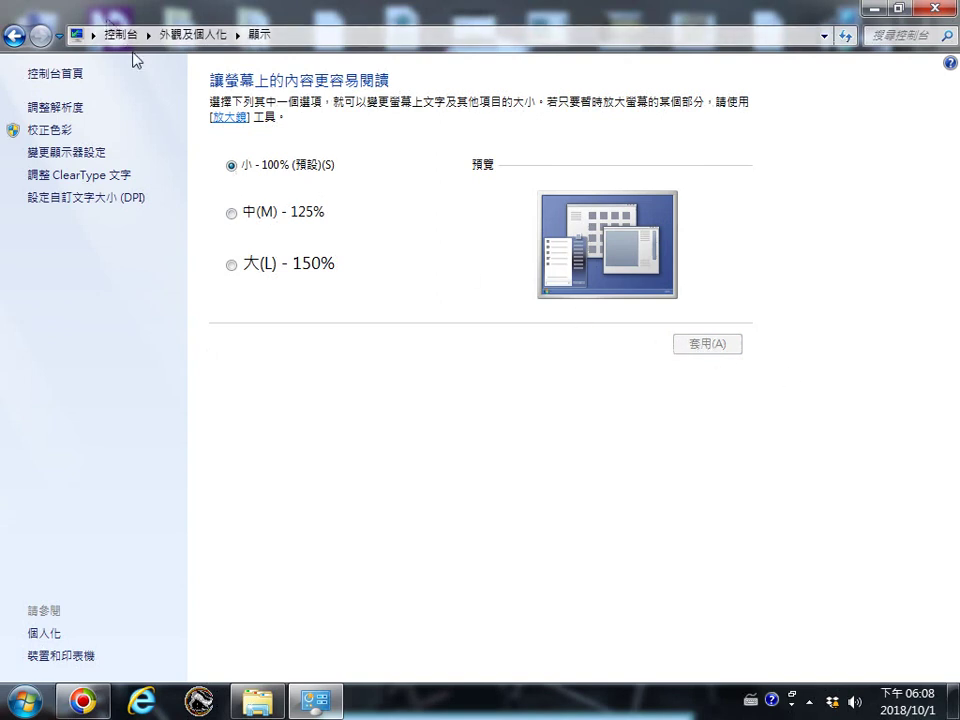
pyautogui.click(12, 38)
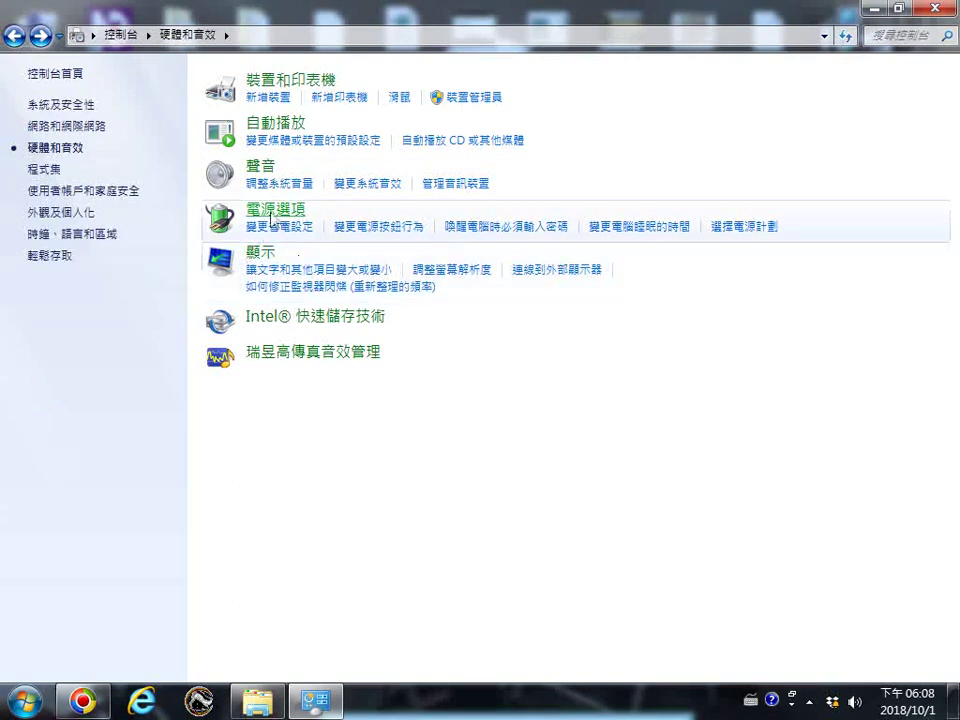
# Preview both the 125% and the large 150% screen text sizes, and reselect the small 100% default
pyautogui.click(300, 277)
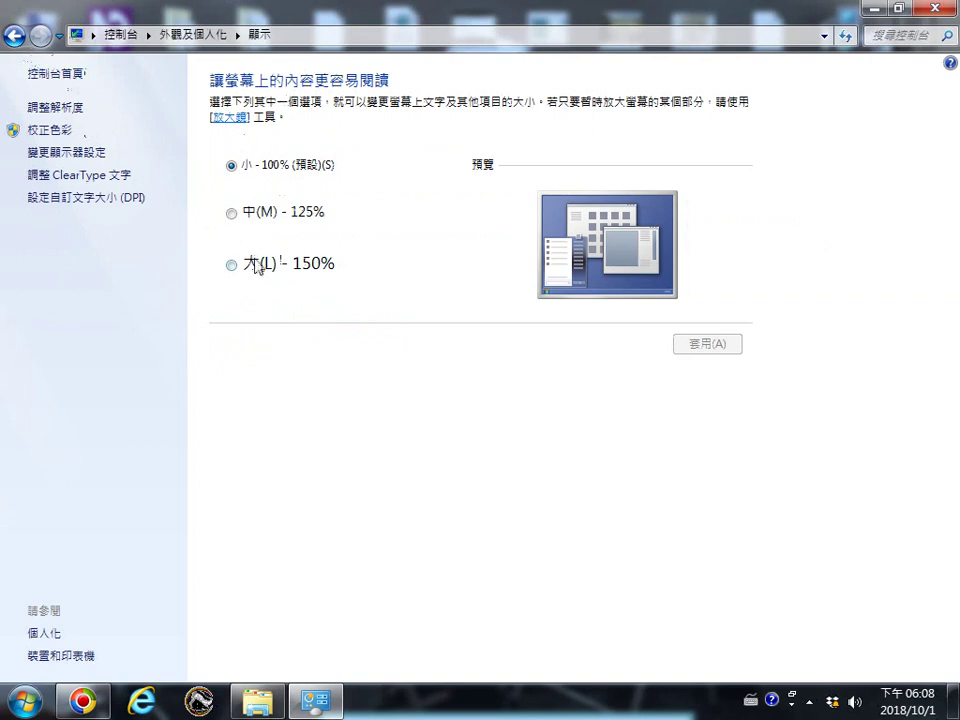
pyautogui.click(238, 216)
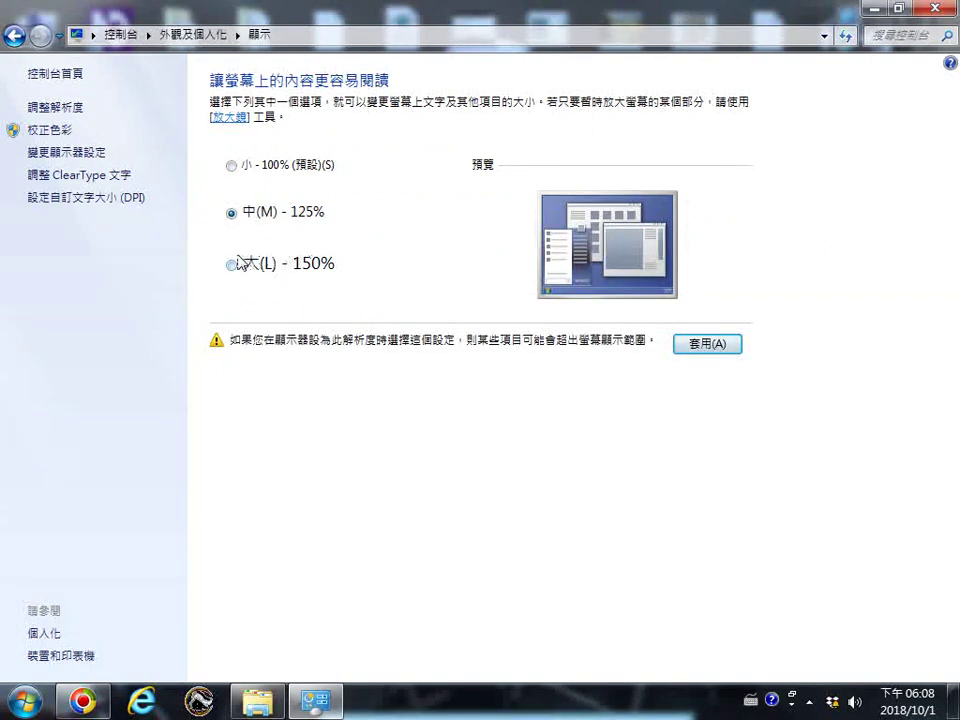
pyautogui.click(241, 264)
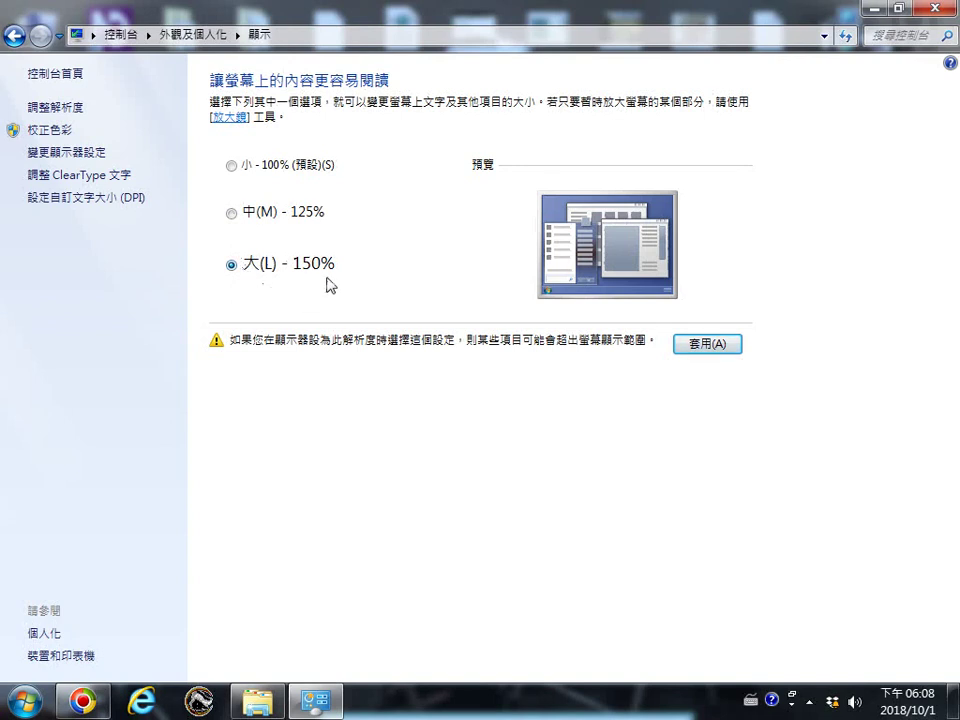
pyautogui.click(233, 168)
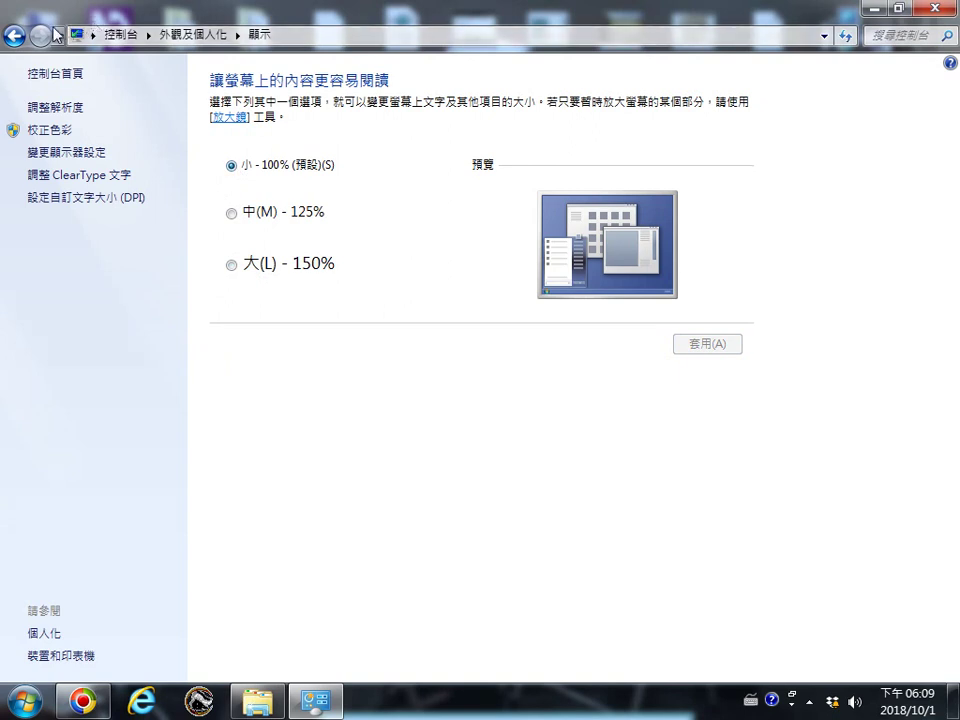
pyautogui.click(14, 37)
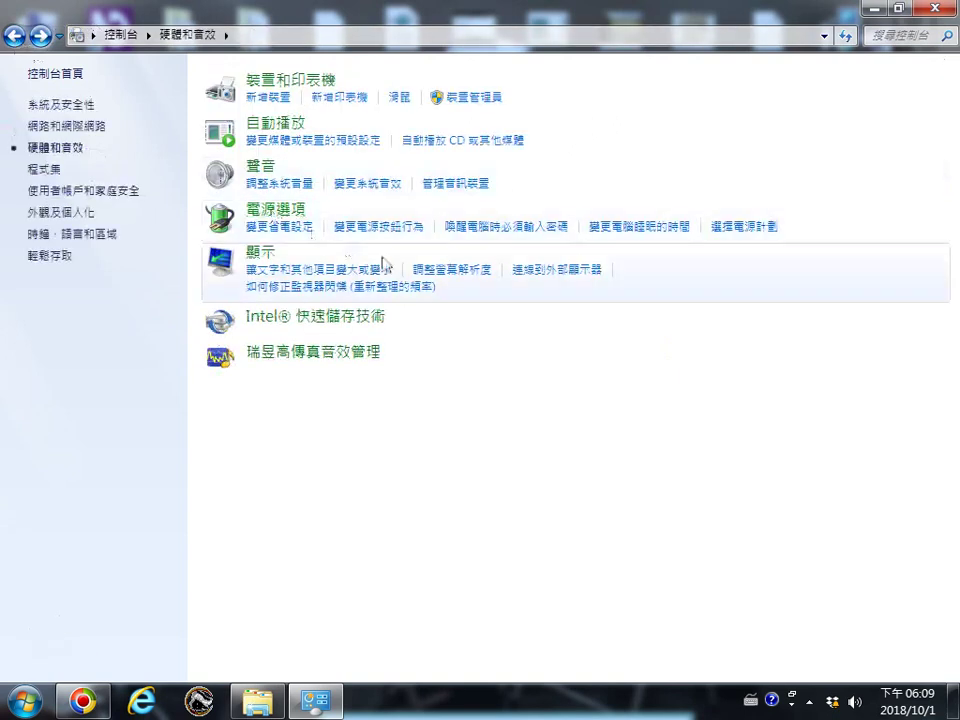
# Review the screen resolution page and the monitor choices (顯示器) offered for connecting to an external display
pyautogui.click(462, 270)
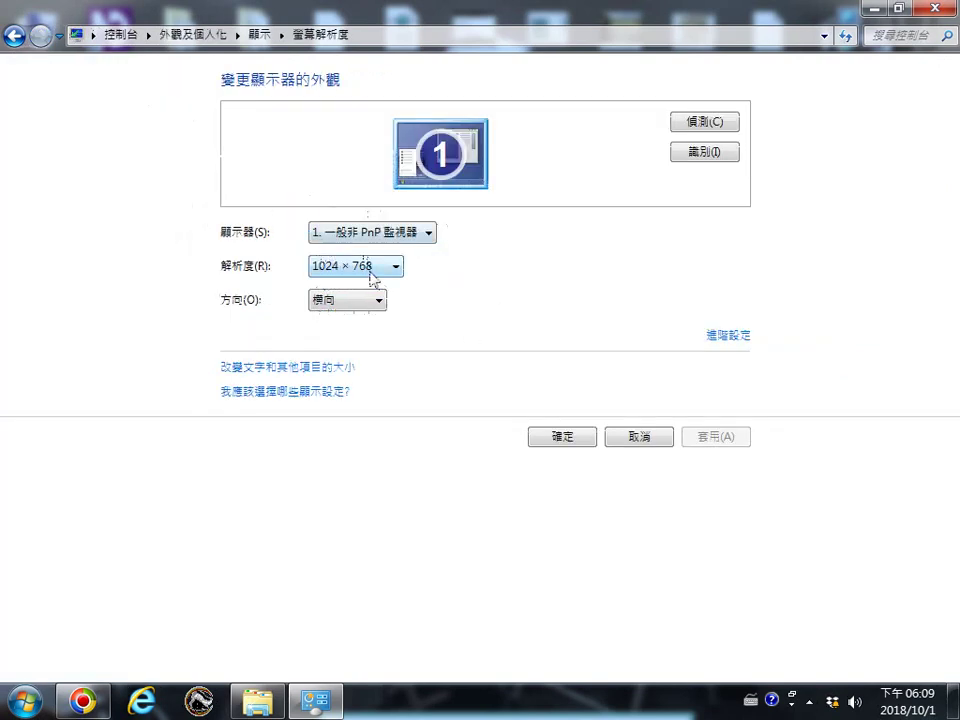
pyautogui.click(14, 37)
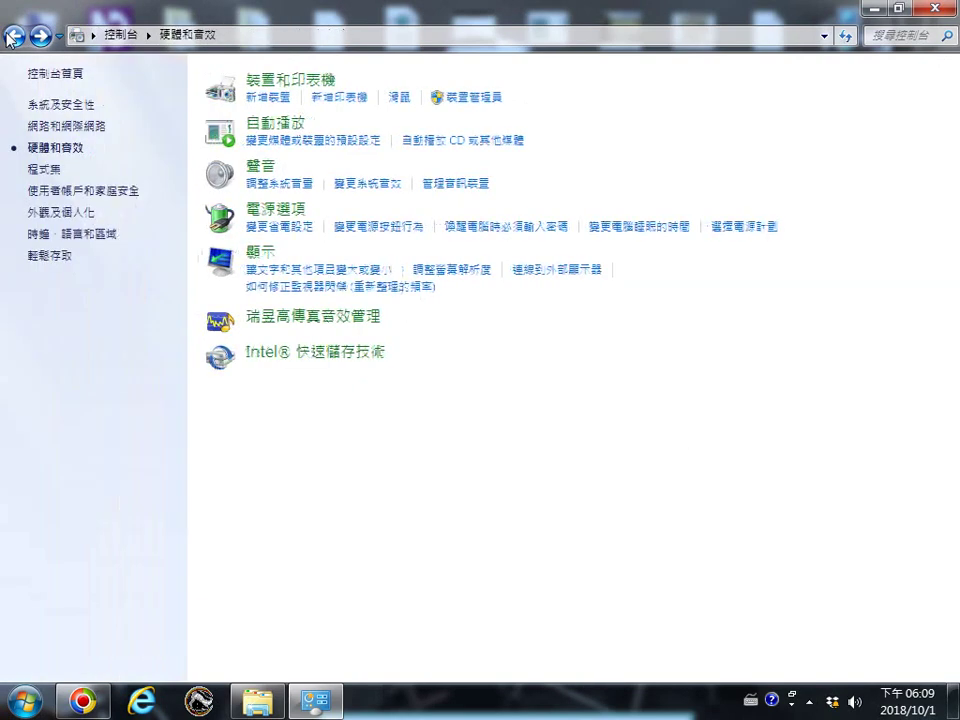
pyautogui.click(577, 279)
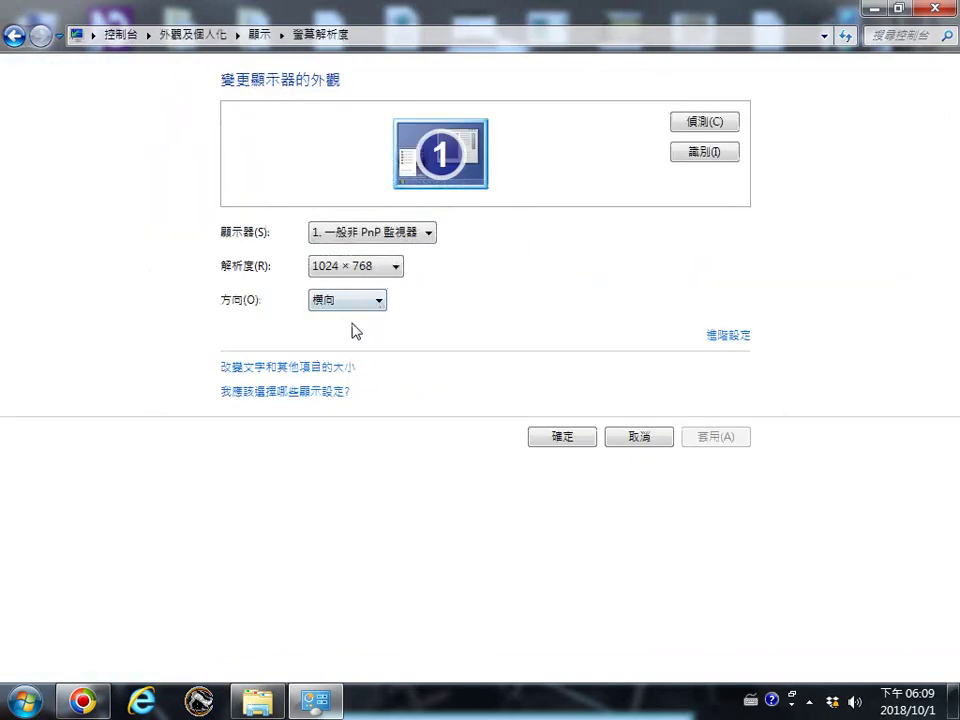
pyautogui.click(430, 237)
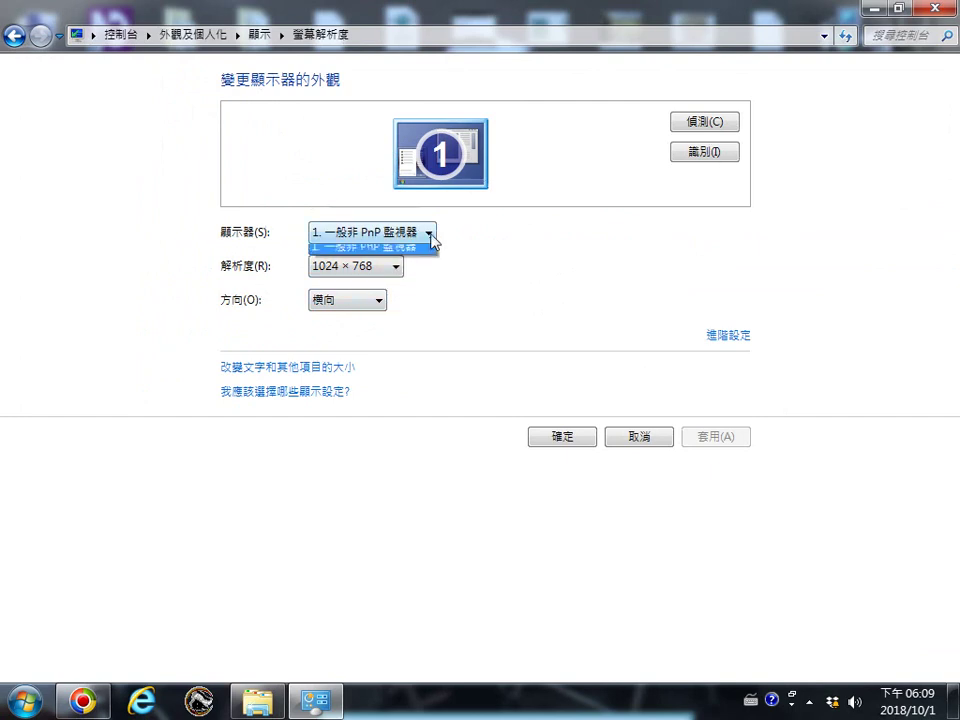
pyautogui.click(469, 300)
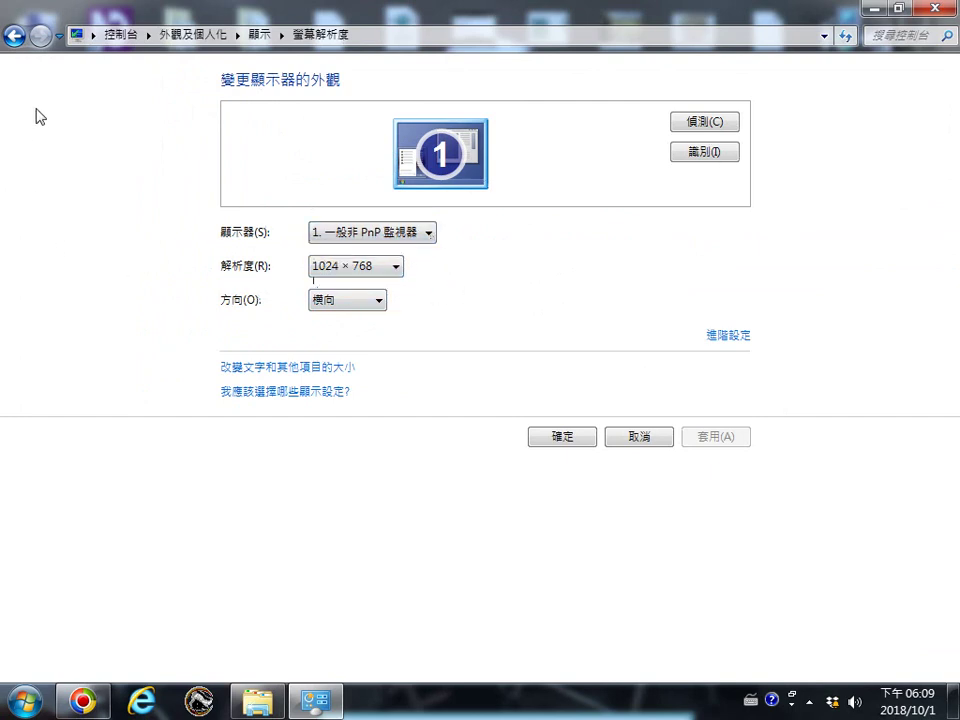
pyautogui.click(13, 36)
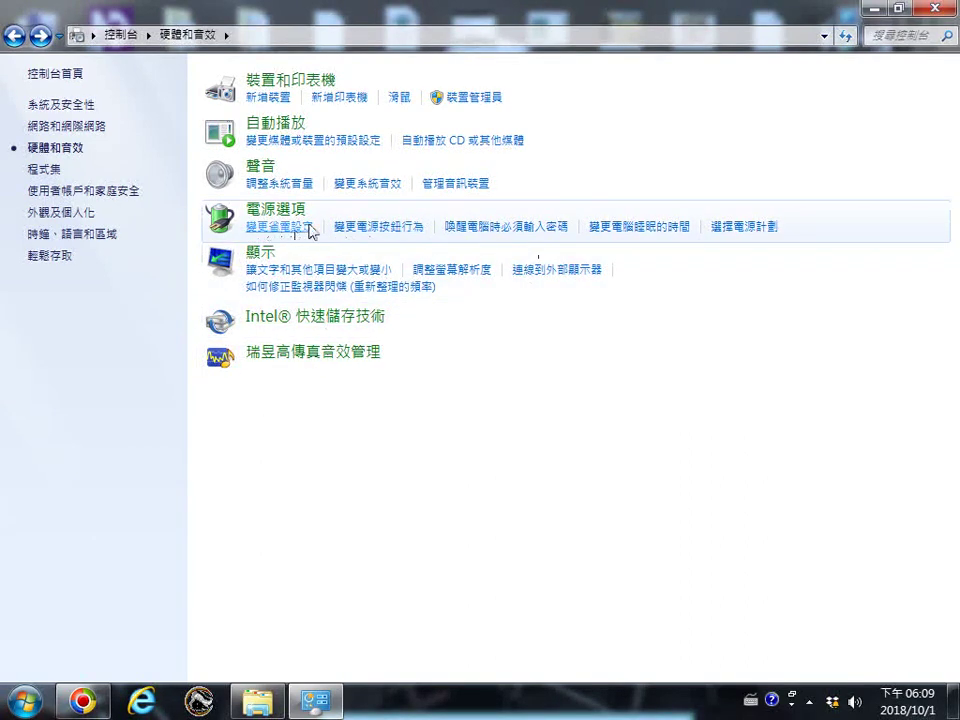
# Open the system sound settings (聲音) and review the recording devices and the playback devices
pyautogui.click(370, 184)
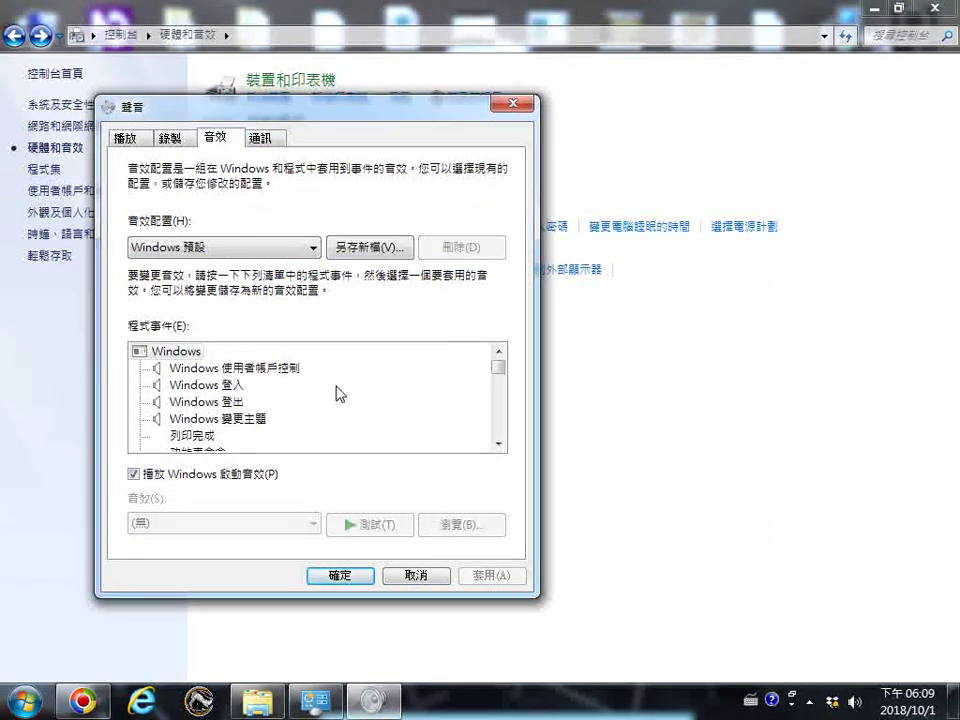
pyautogui.click(172, 141)
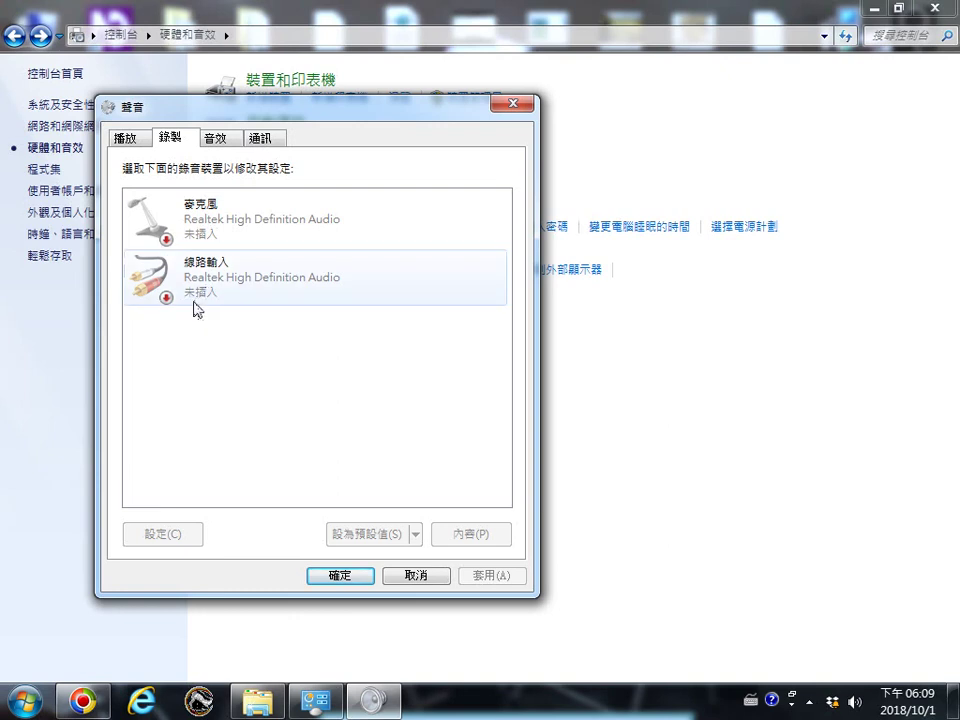
pyautogui.click(191, 288)
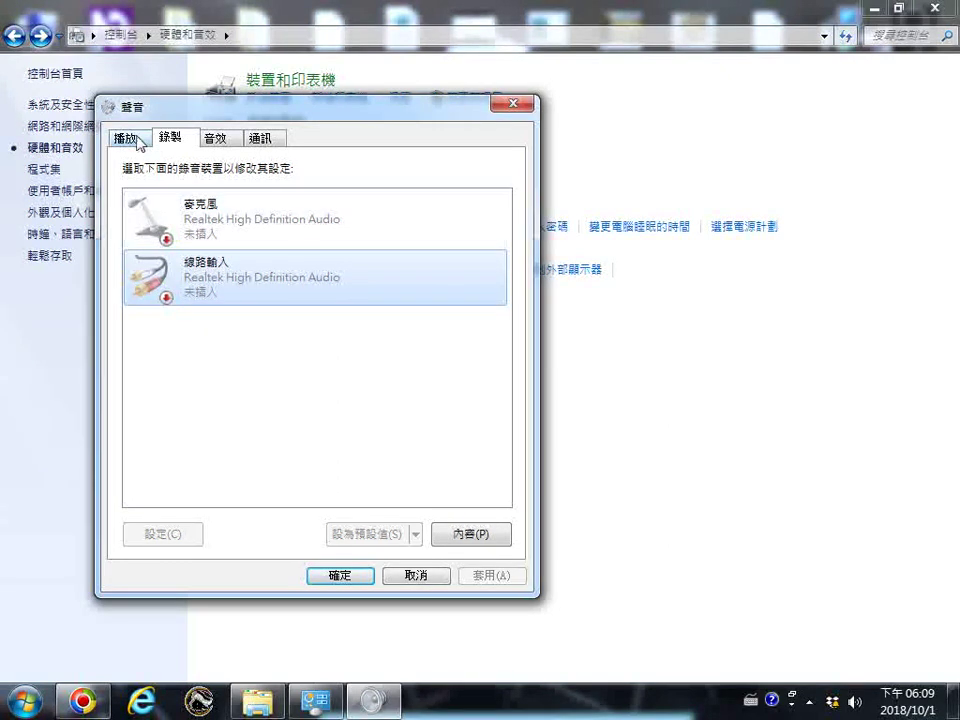
pyautogui.click(126, 138)
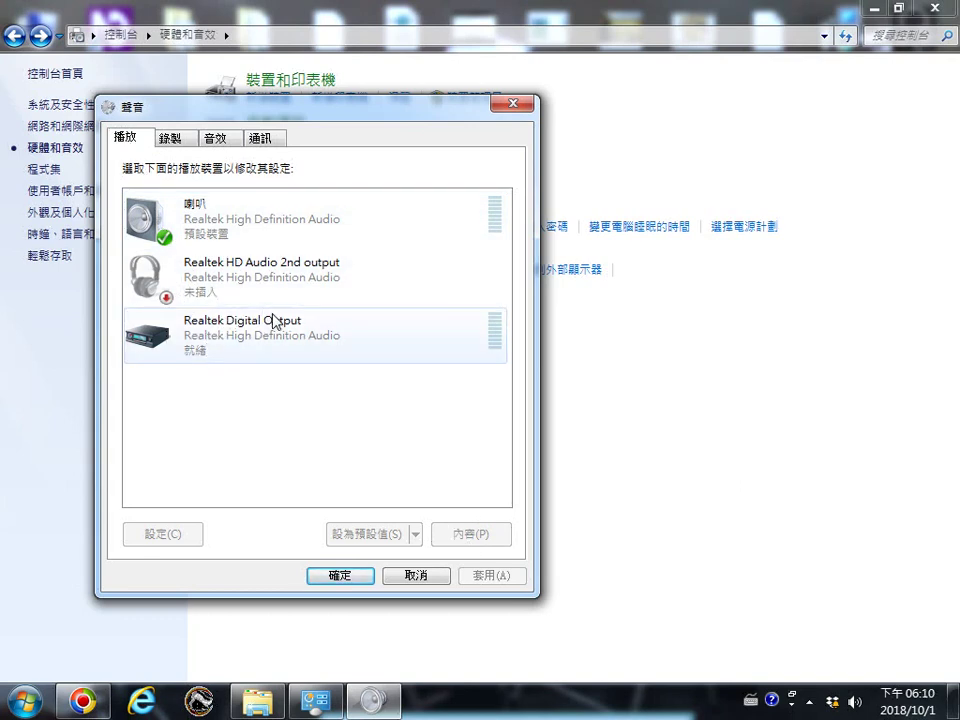
# Review the Windows sound scheme (音效配置) and open the properties of the line-in (線路輸入) recording device
pyautogui.click(212, 138)
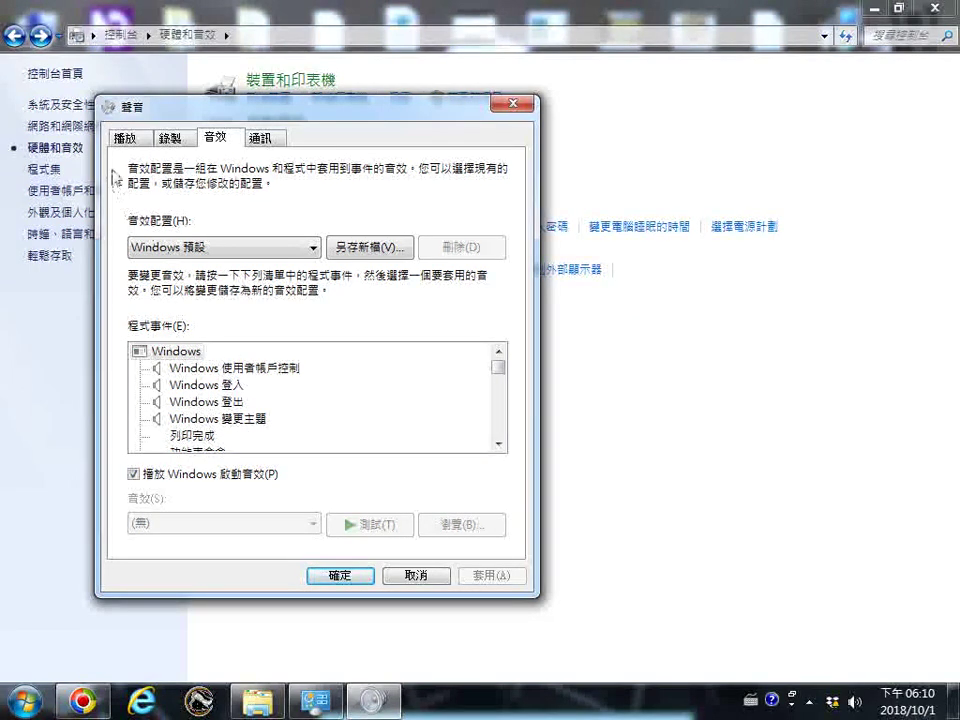
pyautogui.click(172, 141)
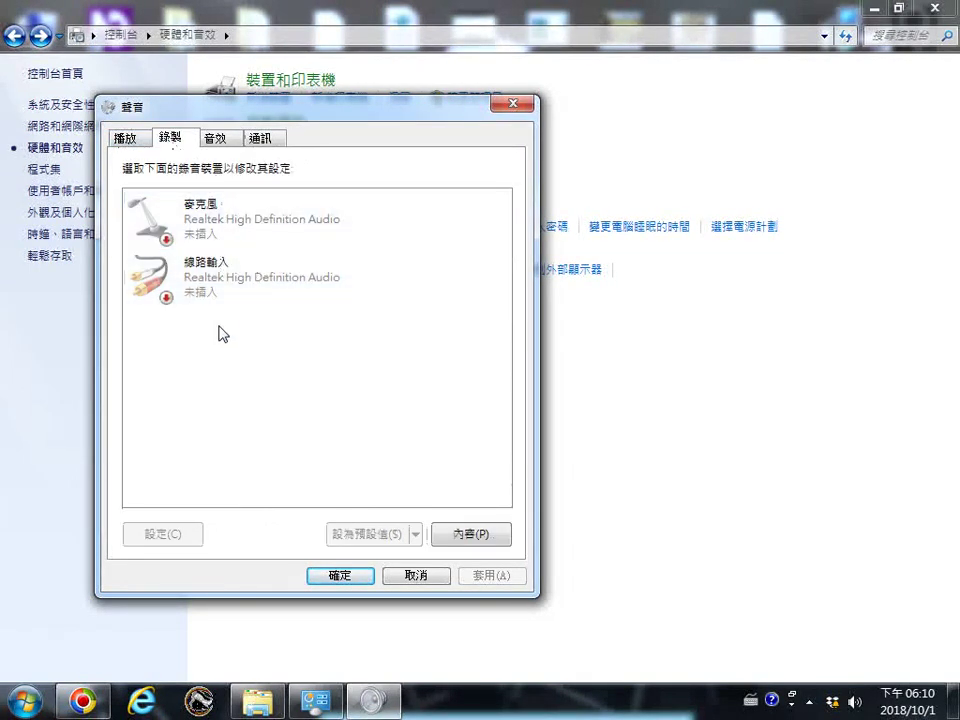
pyautogui.click(487, 540)
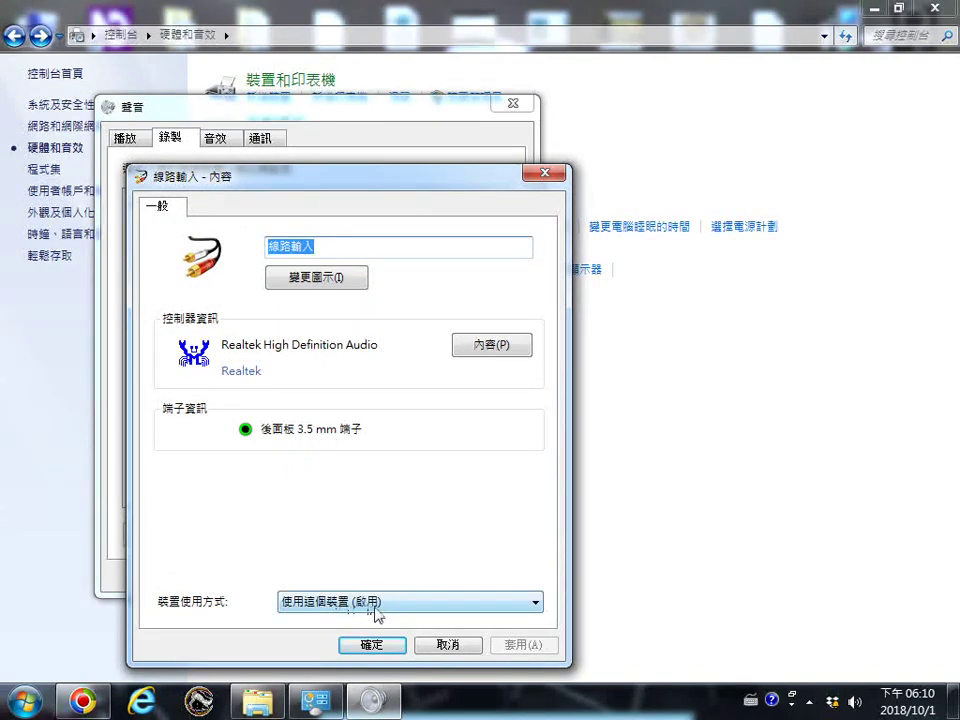
# Review the device usage options (裝置使用方式) for the line-in device, keep it enabled (啟用), and accept its properties
pyautogui.click(380, 603)
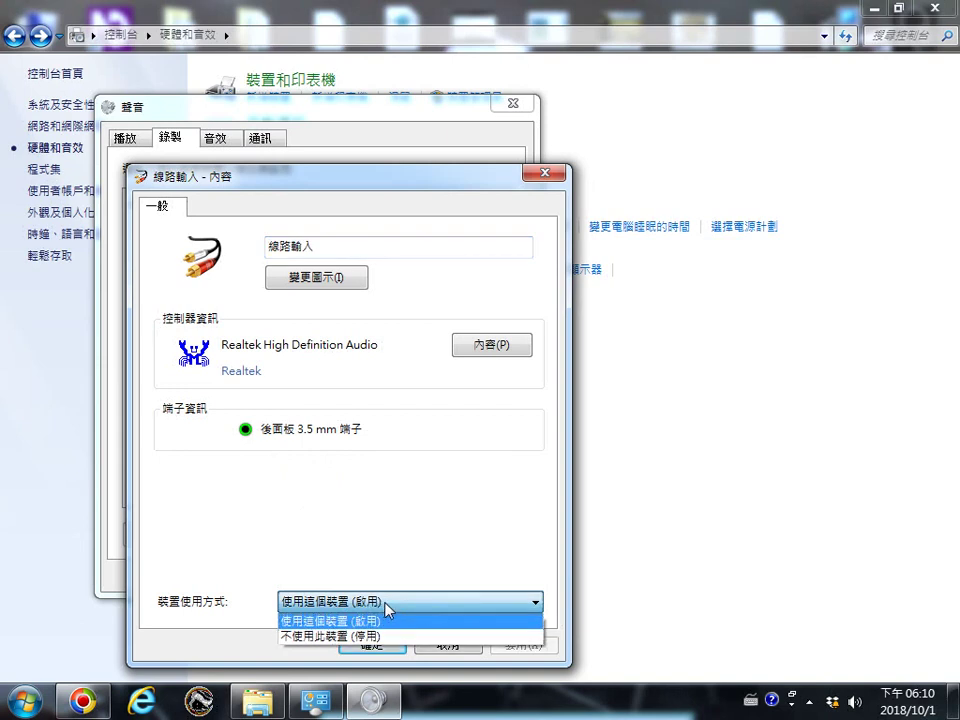
pyautogui.click(386, 607)
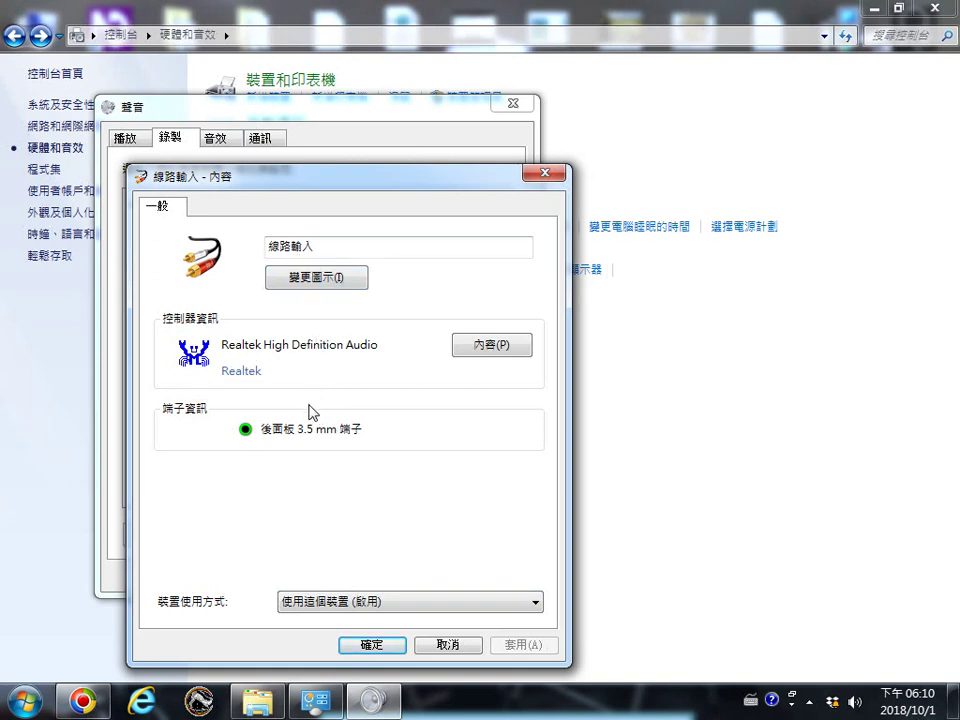
pyautogui.click(372, 644)
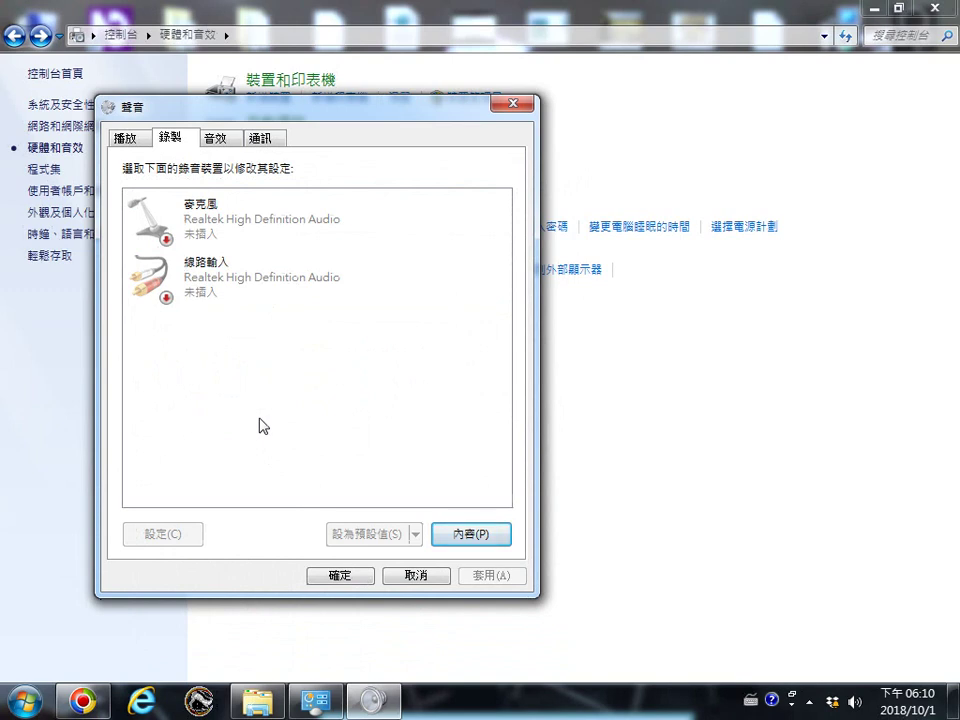
# Review the playback devices and close the sound settings, then view the system volume mixer (調整系統音量) and close it
pyautogui.click(127, 141)
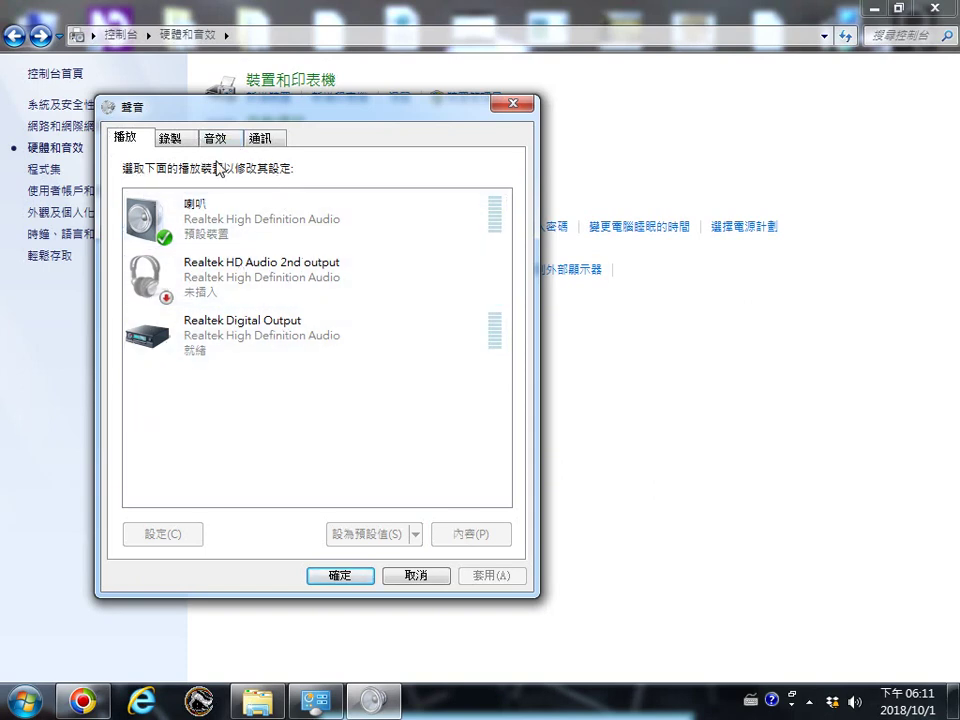
pyautogui.click(348, 576)
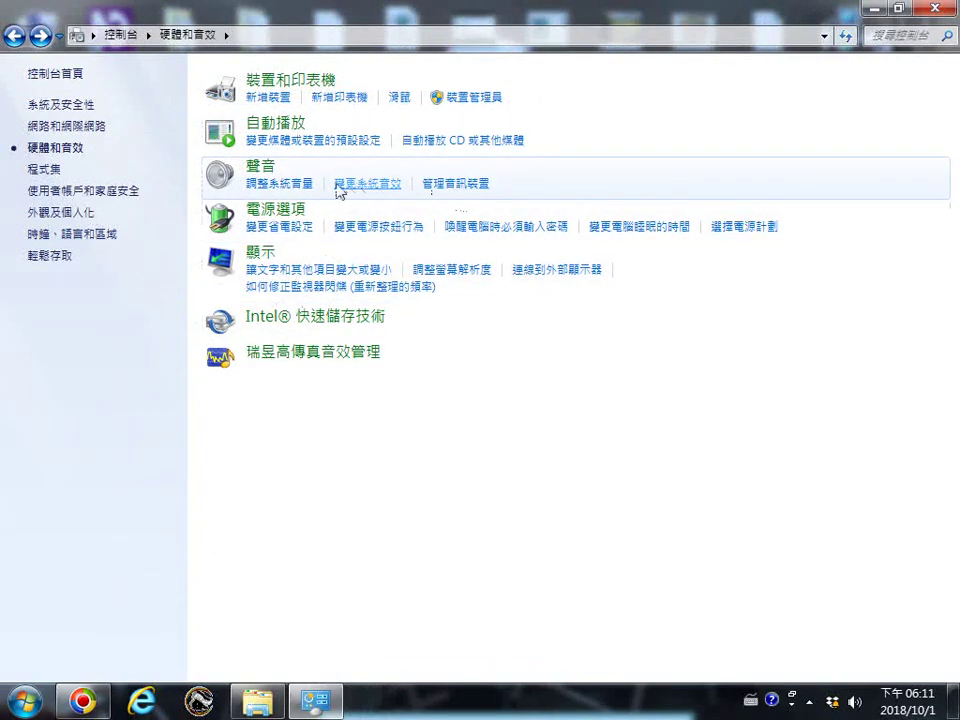
pyautogui.click(250, 187)
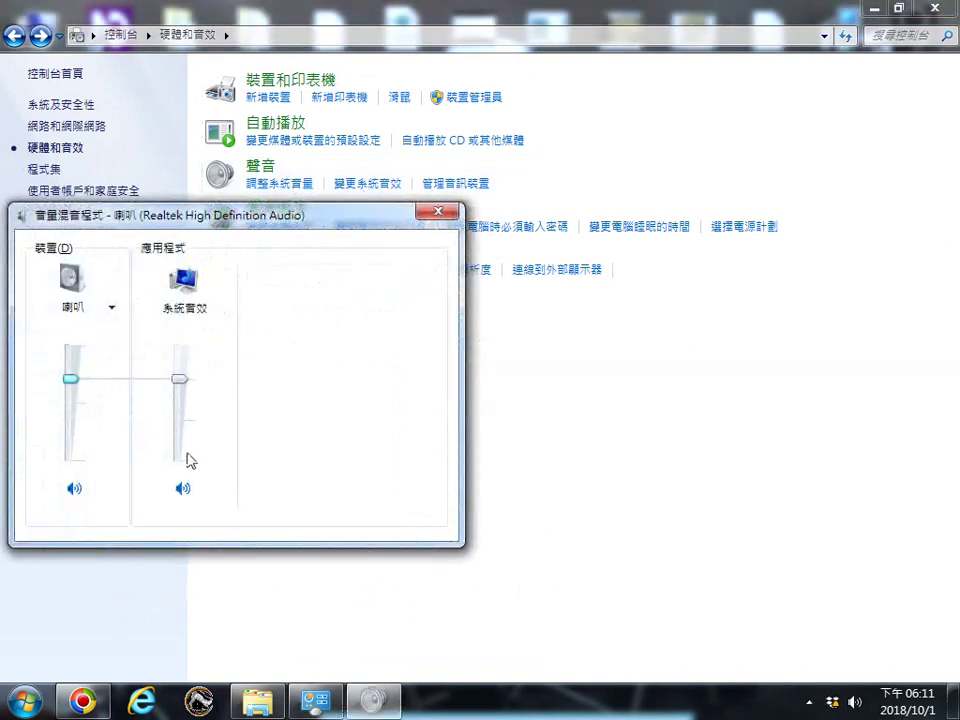
pyautogui.click(438, 212)
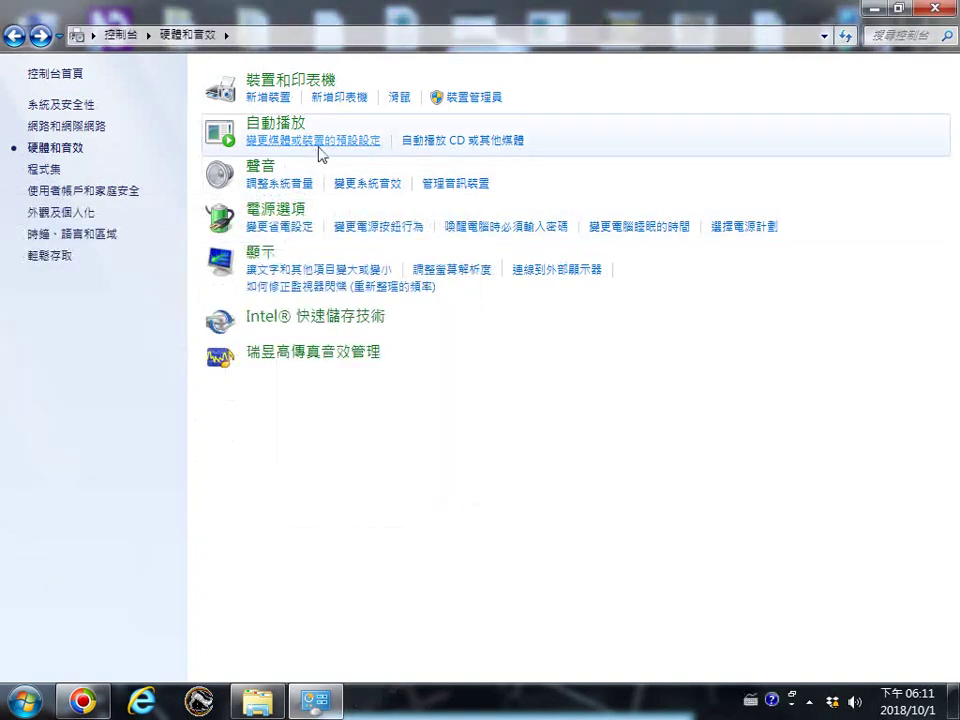